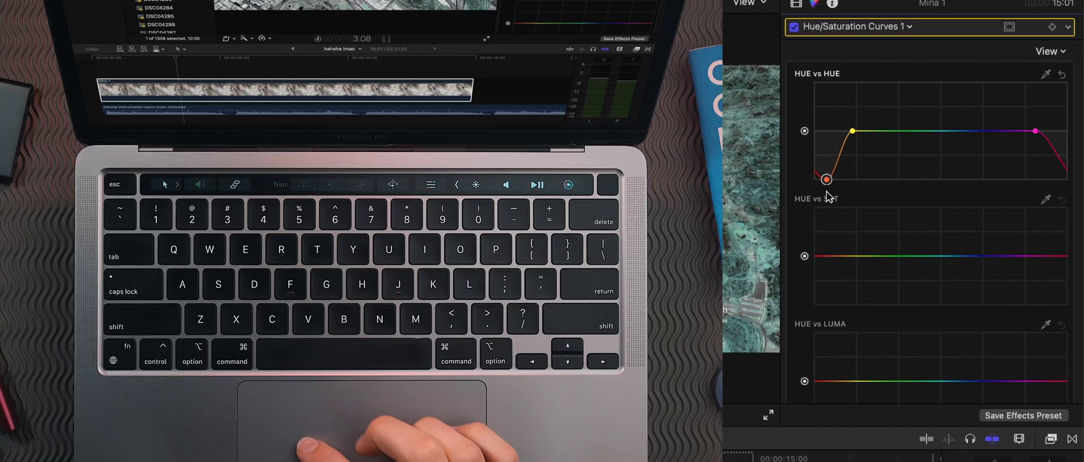
Step: Raise the red end point of the Hue vs Hue curve to shift the footage toward purple
left_click_drag(831, 130, 835, 103)
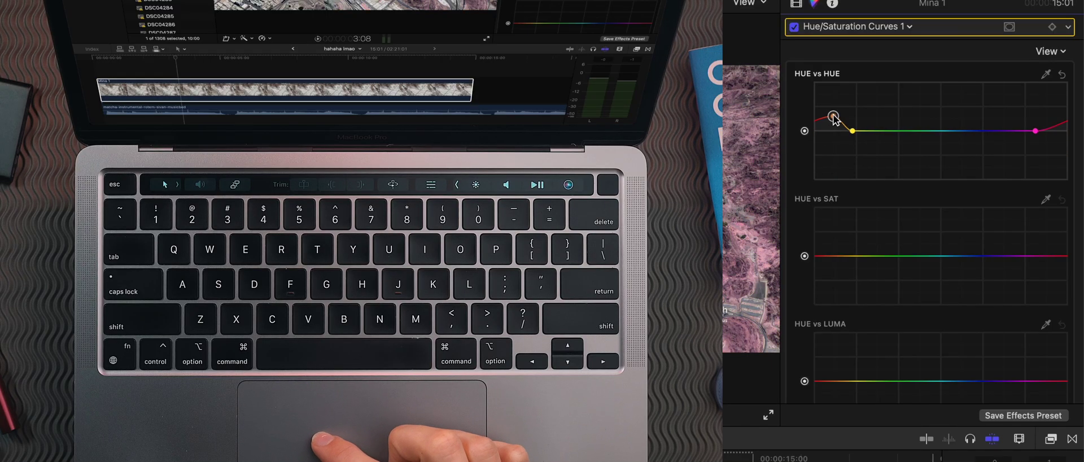